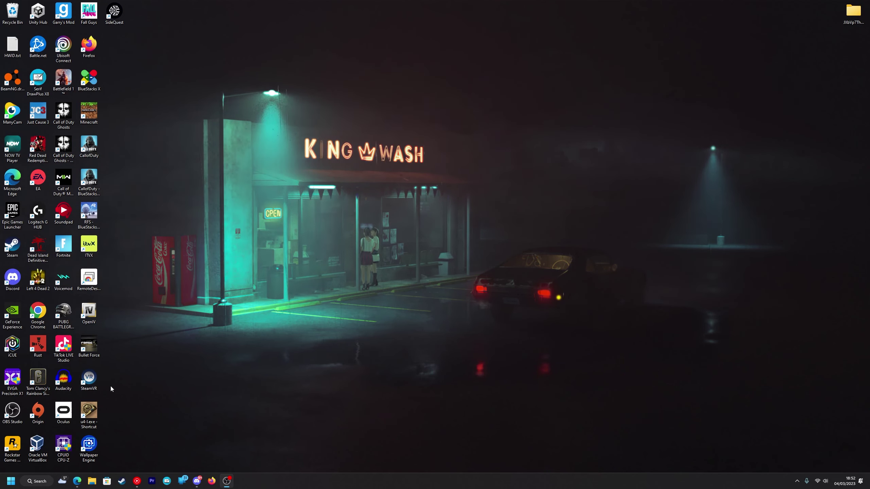
pyautogui.click(36, 486)
pyautogui.write('sec')
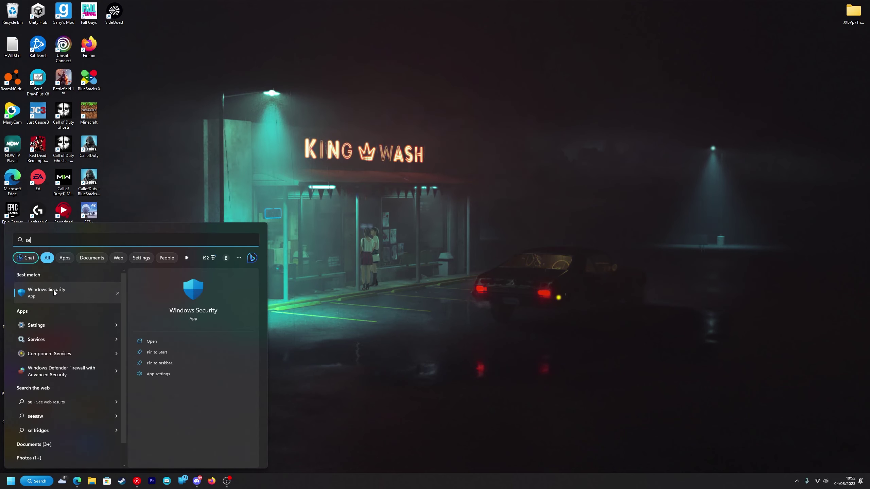
pyautogui.click(53, 290)
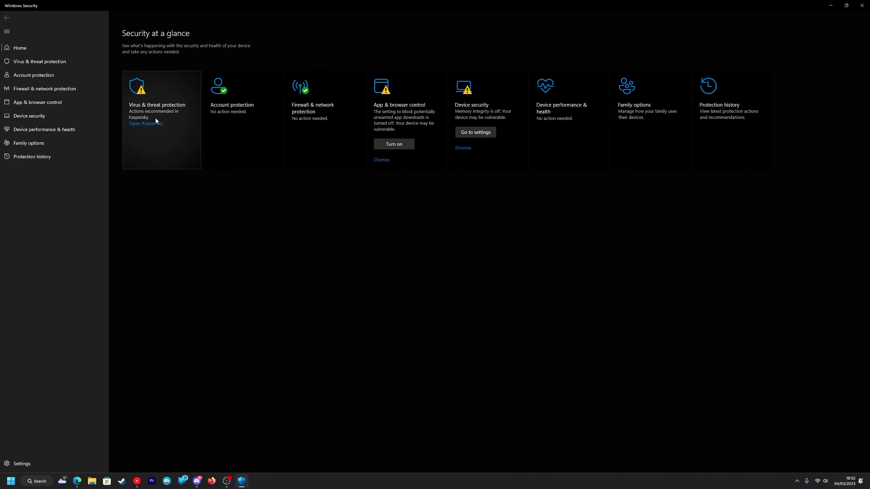
pyautogui.click(136, 107)
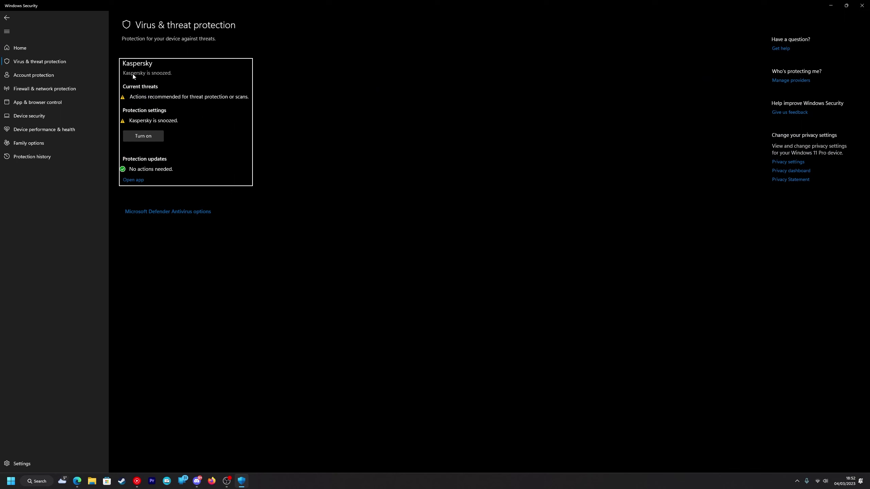
pyautogui.click(861, 5)
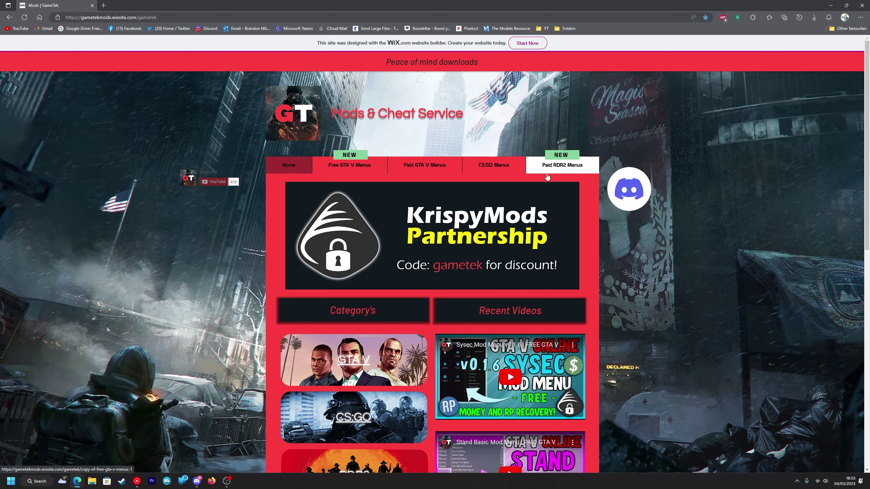
# - From Paid RDR2 Menus, open the 0xCheats RDR2 post and follow its KrispyMods link
pyautogui.click(563, 168)
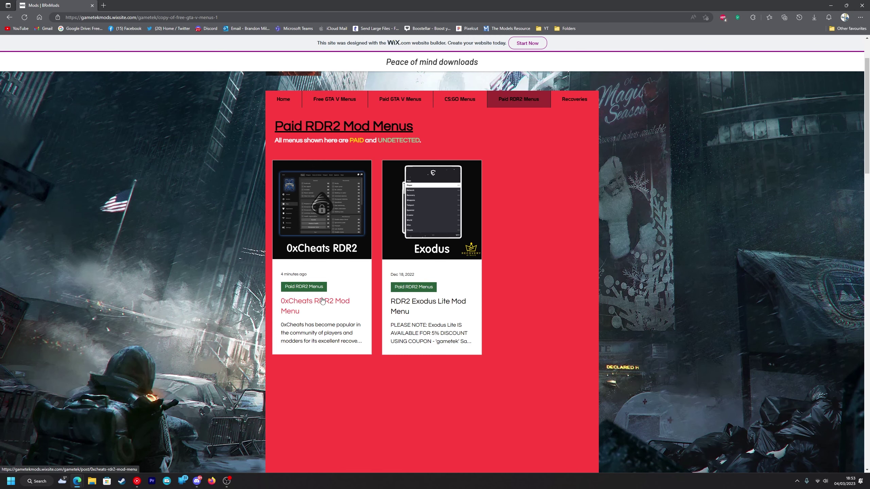
pyautogui.click(315, 307)
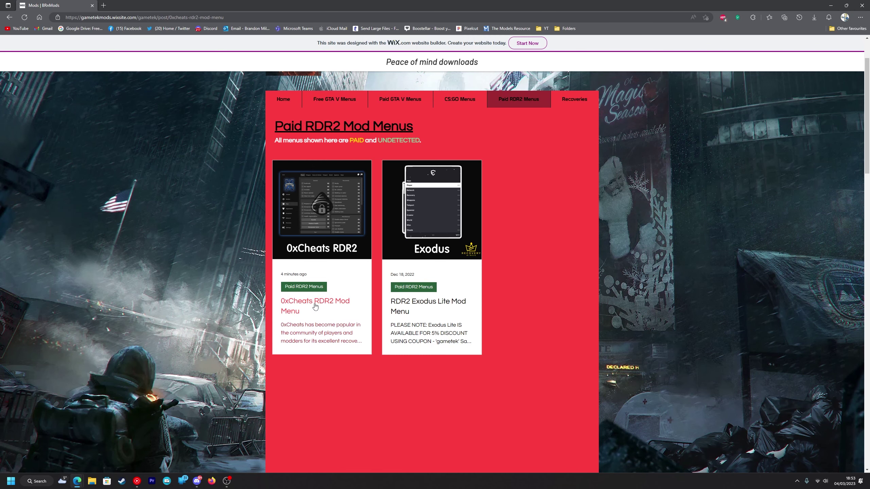
pyautogui.scroll(-5, 433, 325)
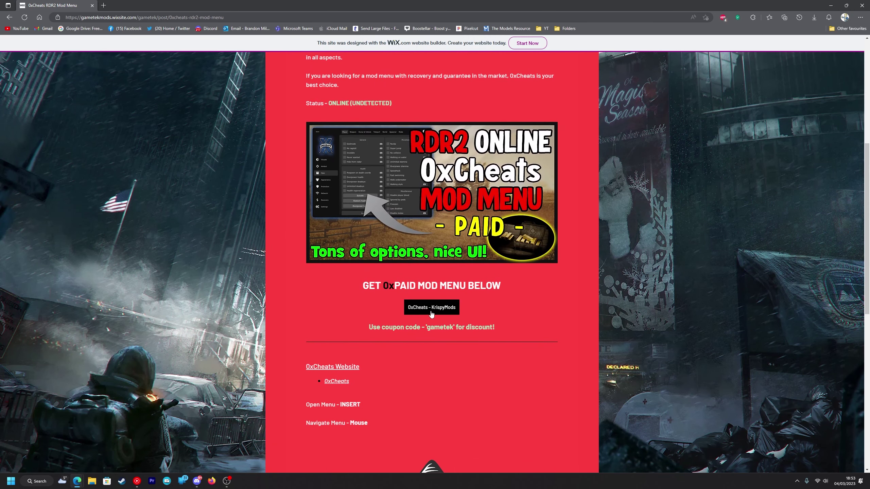
pyautogui.click(431, 312)
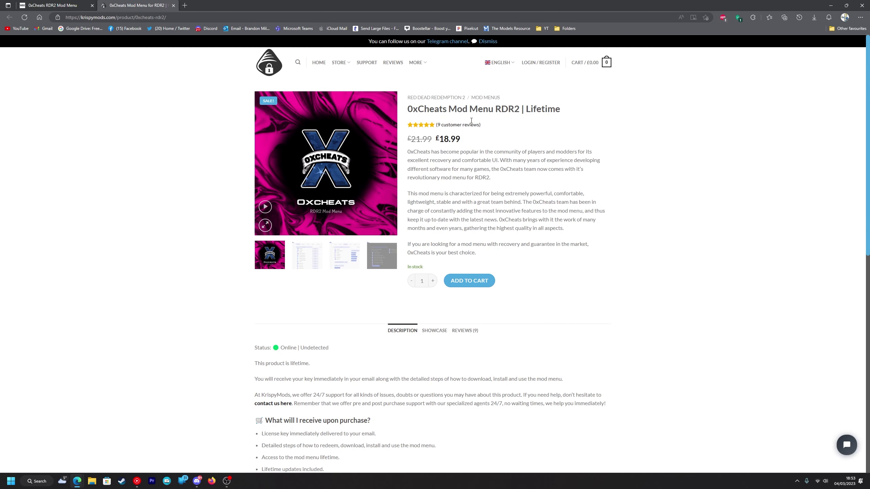
# - Add the 0xCheats RDR2 Lifetime menu to the cart and apply coupon gametek for £19.55
pyautogui.click(464, 281)
pyautogui.click(571, 137)
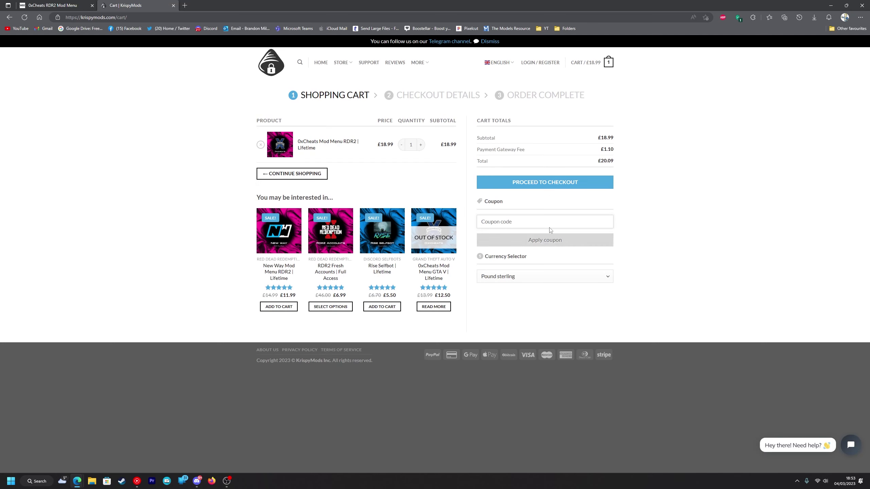
pyautogui.click(489, 218)
pyautogui.write('gametek')
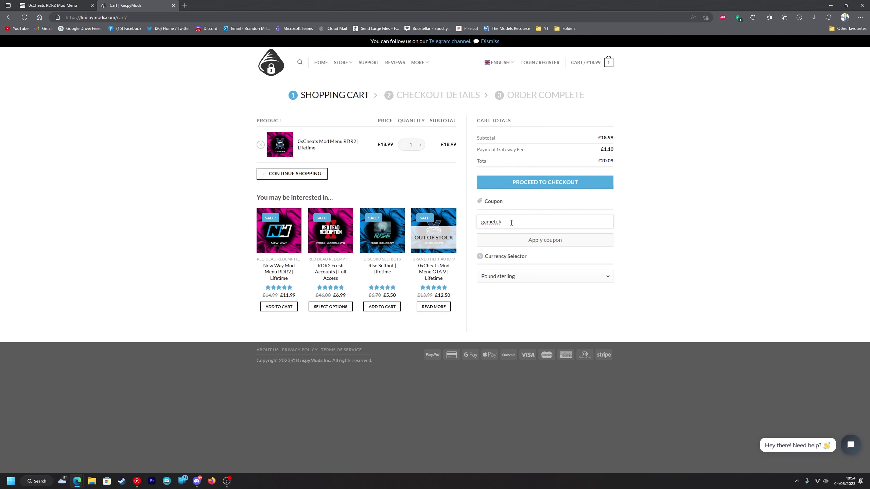
pyautogui.click(525, 243)
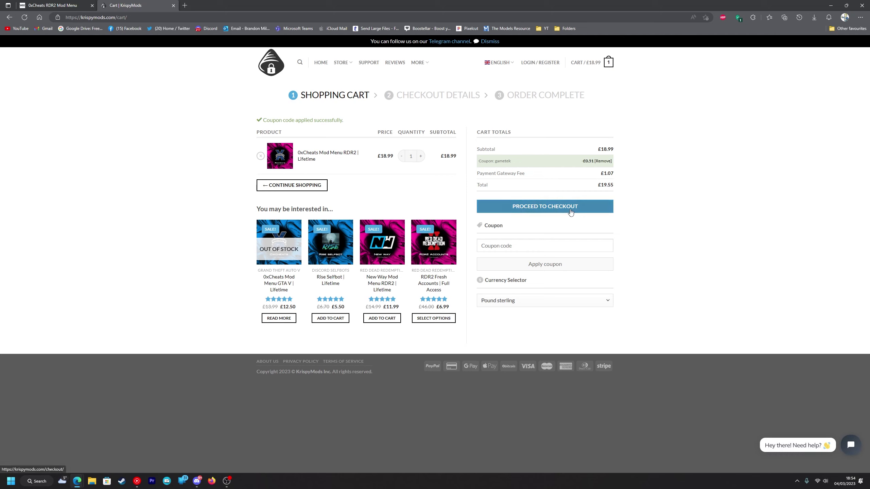
# - Close the cart, follow the post's link to the official 0xCheats site and enter Personal Area
pyautogui.hotkey('ctrl', 'w')
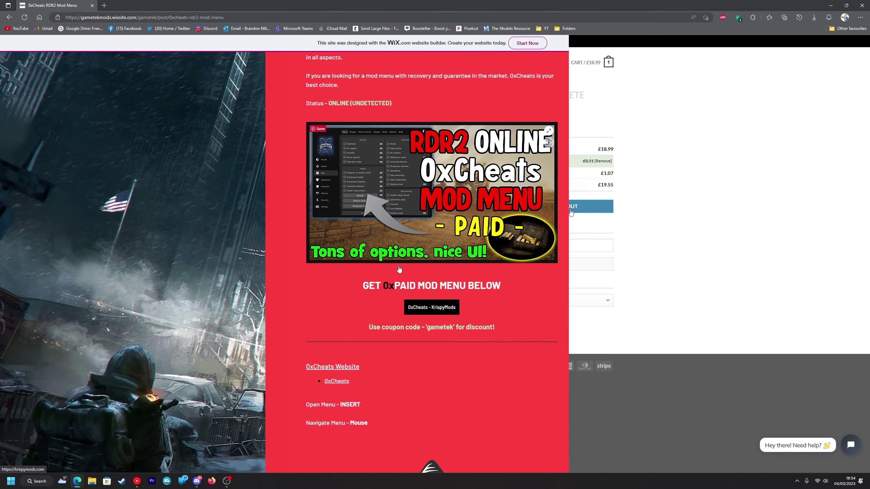
pyautogui.scroll(-5, 378, 215)
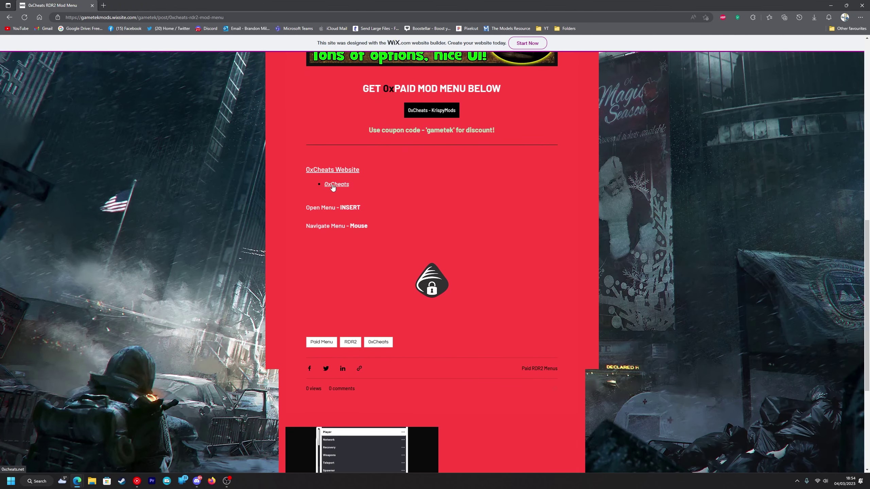
pyautogui.click(332, 187)
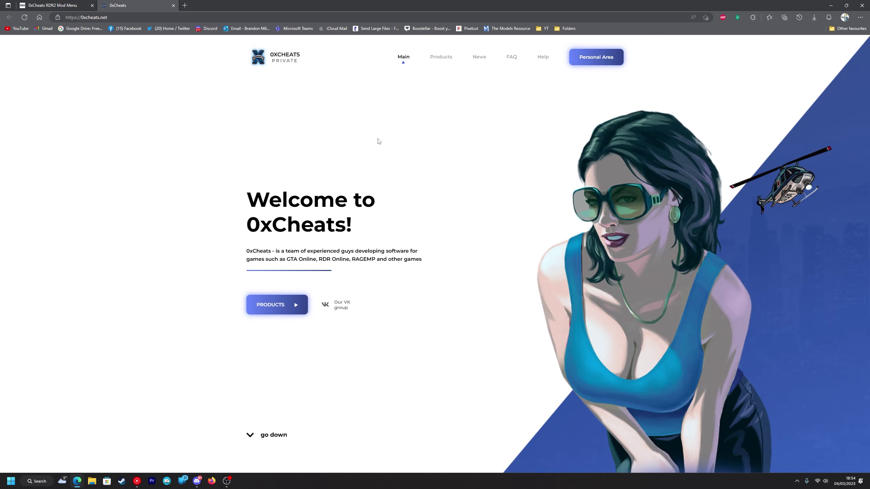
pyautogui.click(600, 58)
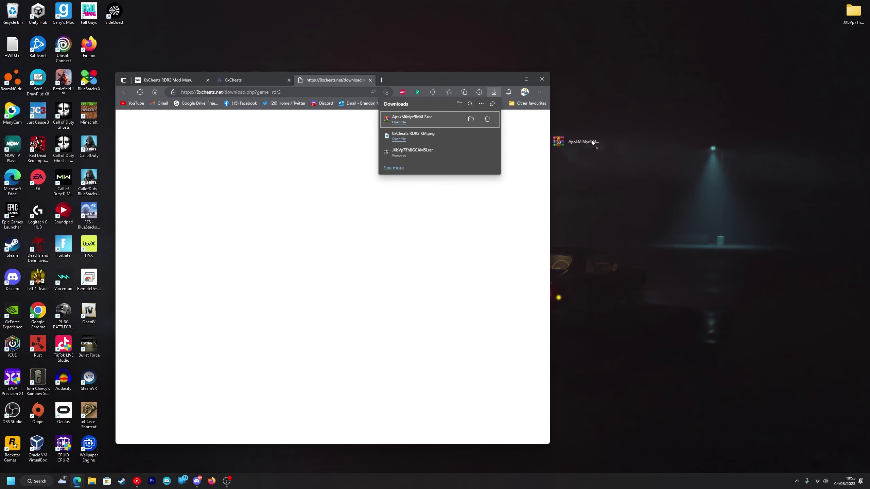
# - Put the downloaded .rar on the desktop and extract it there with WinRAR
pyautogui.moveTo(592, 142)
pyautogui.mouseDown()
pyautogui.moveTo(613, 140)
pyautogui.moveTo(461, 164)
pyautogui.moveTo(471, 146)
pyautogui.mouseUp()
pyautogui.click(510, 79)
pyautogui.rightClick(472, 146)
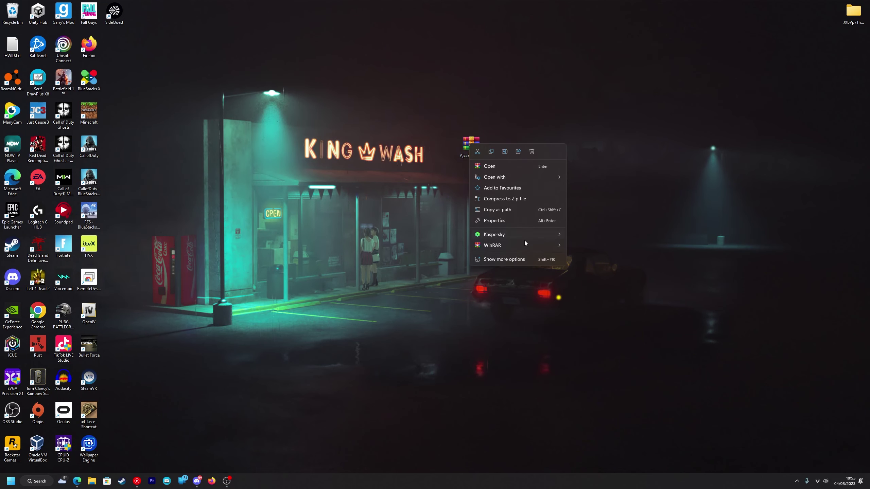
pyautogui.moveTo(526, 244)
pyautogui.click(596, 268)
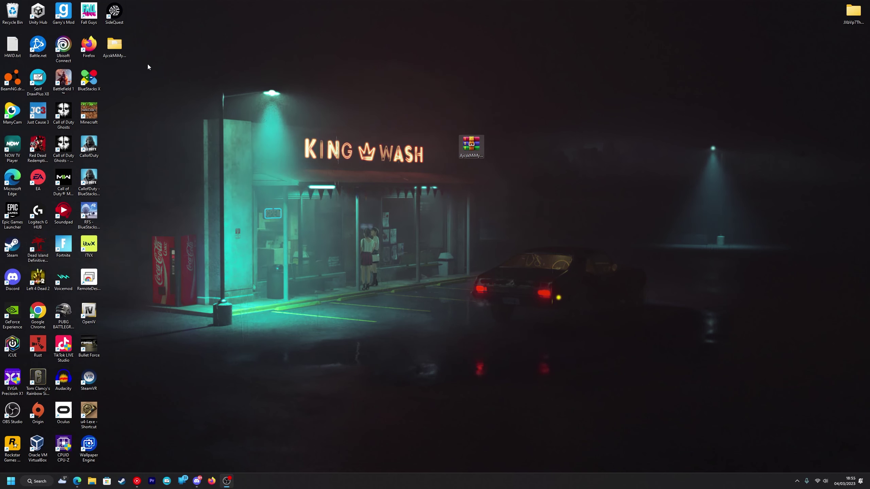
# - Move the extracted folder beside the archive and open it
pyautogui.moveTo(115, 44)
pyautogui.mouseDown()
pyautogui.moveTo(505, 150)
pyautogui.moveTo(496, 147)
pyautogui.mouseUp()
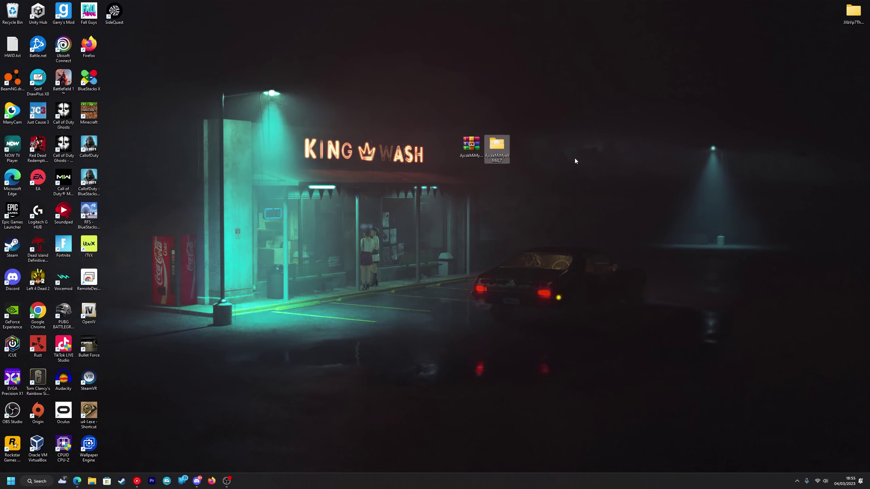
pyautogui.doubleClick(497, 147)
pyautogui.moveTo(309, 201)
pyautogui.mouseDown()
pyautogui.moveTo(288, 151)
pyautogui.moveTo(313, 197)
pyautogui.moveTo(279, 152)
pyautogui.moveTo(333, 213)
pyautogui.mouseUp()
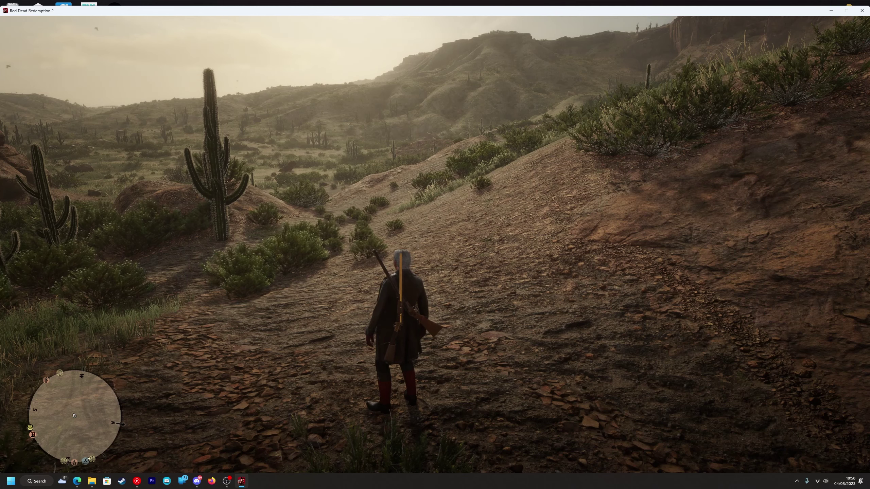
# - Run the extracted 0xCheats loader over the game and move its menu to the upper left
pyautogui.hotkey('alt', 'Tab')
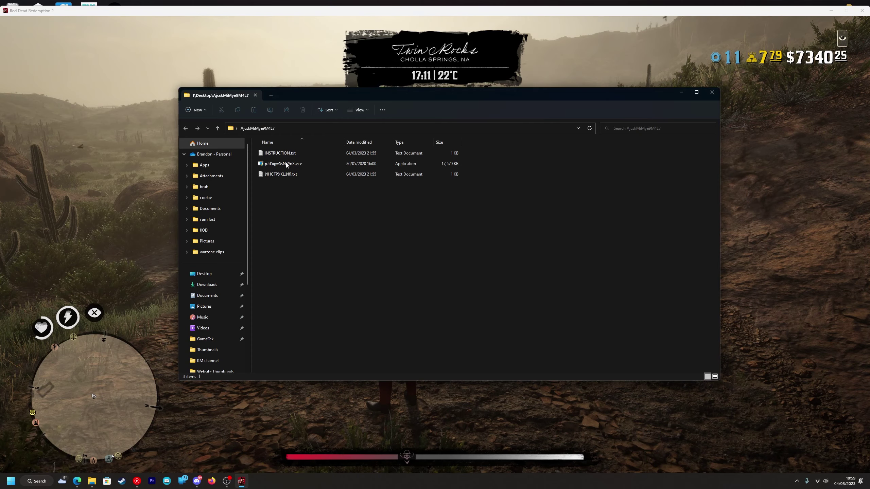
pyautogui.click(292, 165)
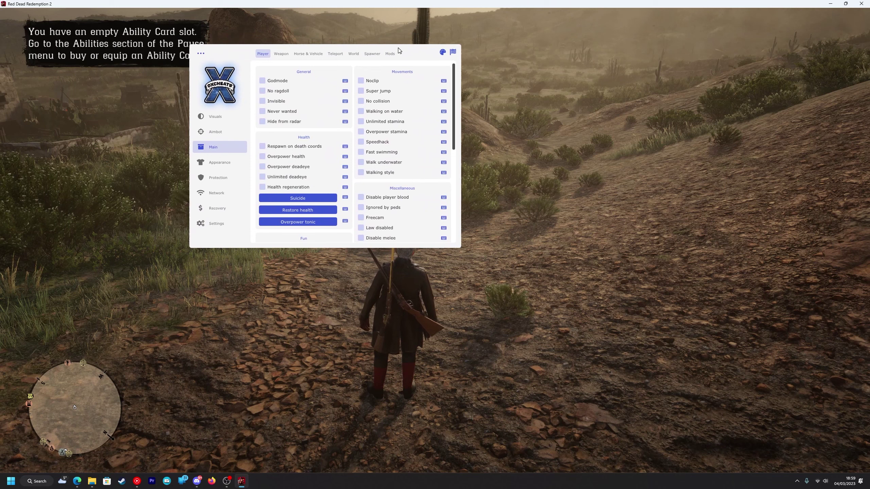
pyautogui.moveTo(404, 49)
pyautogui.mouseDown()
pyautogui.moveTo(452, 48)
pyautogui.moveTo(385, 91)
pyautogui.moveTo(325, 103)
pyautogui.moveTo(408, 107)
pyautogui.moveTo(404, 61)
pyautogui.moveTo(365, 40)
pyautogui.mouseUp()
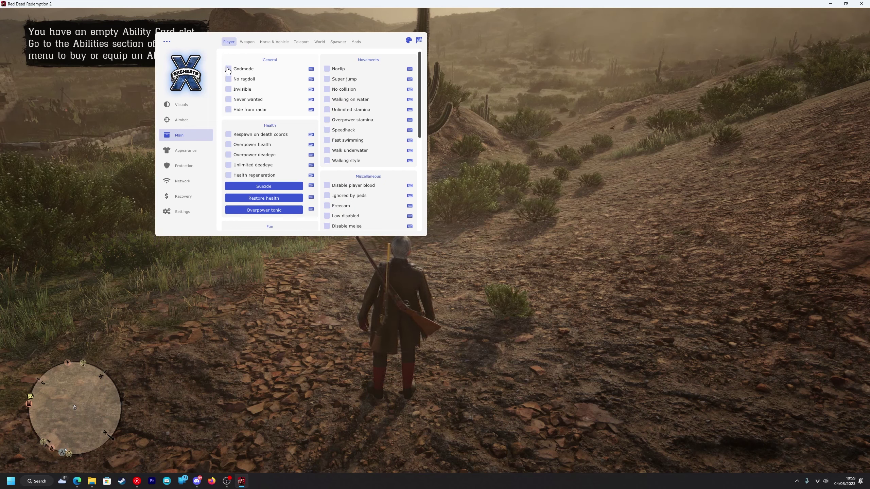
# - Flip quickly through the Visuals, Aimbot, Main, Appearance, Protection, Network and Settings sections
pyautogui.click(181, 107)
pyautogui.click(181, 120)
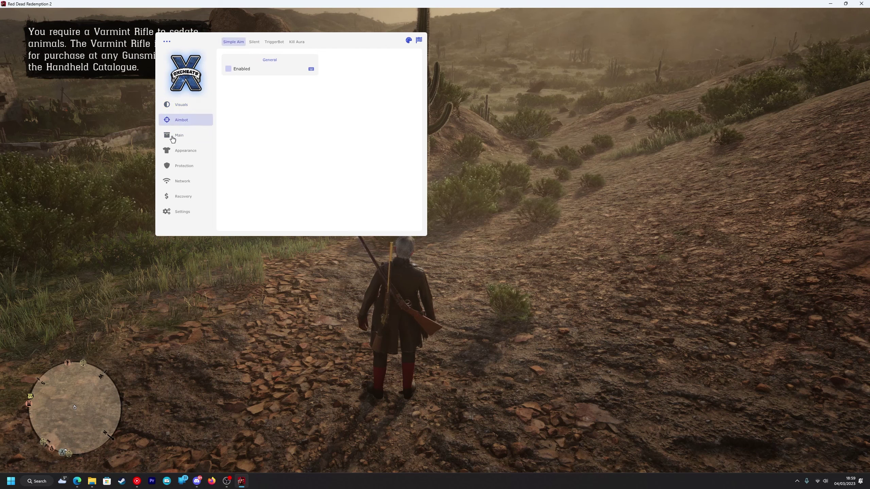
pyautogui.click(179, 136)
pyautogui.click(186, 151)
pyautogui.click(199, 166)
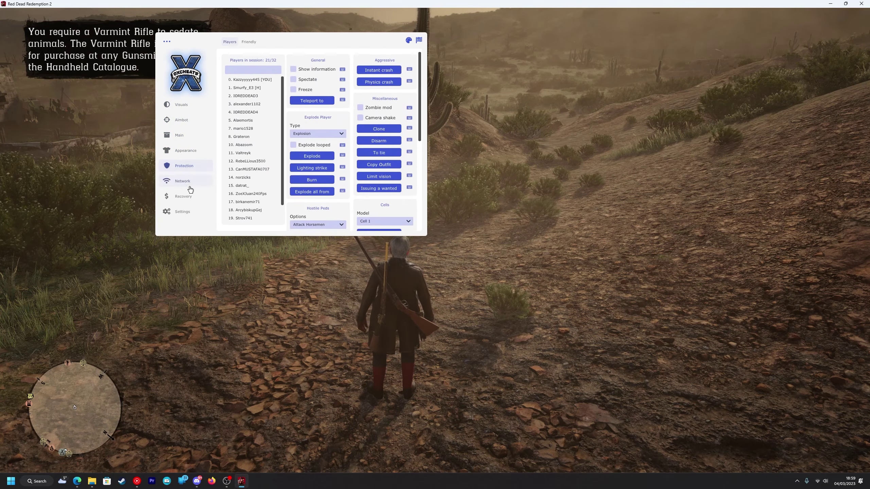
pyautogui.click(191, 190)
pyautogui.click(183, 214)
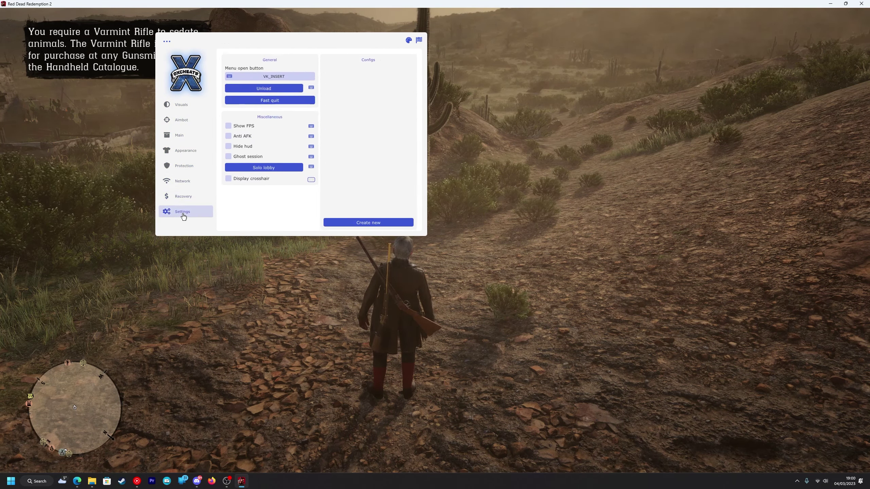
# - Revisit Visuals, Aimbot, Main, Appearance, Protection and Network, ending on Recovery's Online options
pyautogui.click(174, 107)
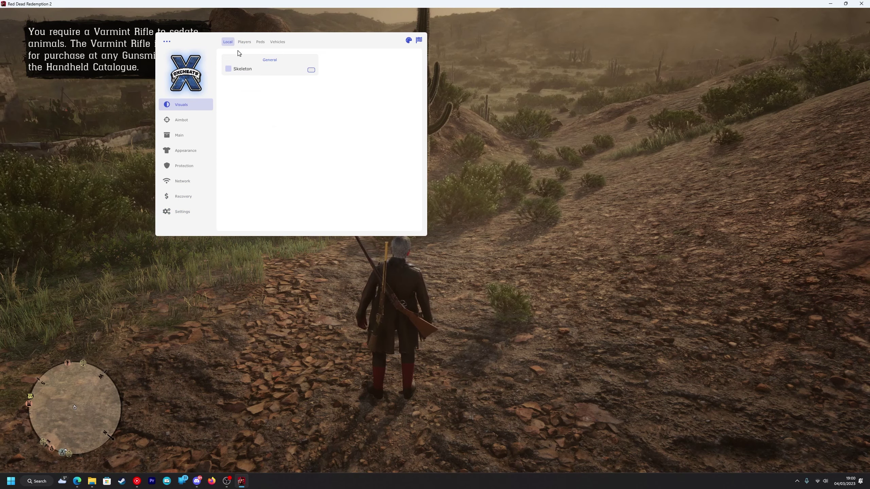
pyautogui.click(189, 125)
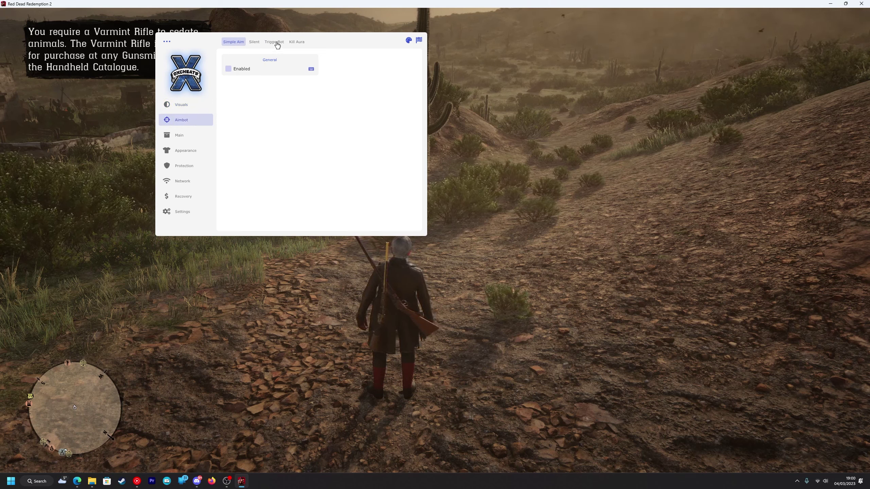
pyautogui.click(191, 137)
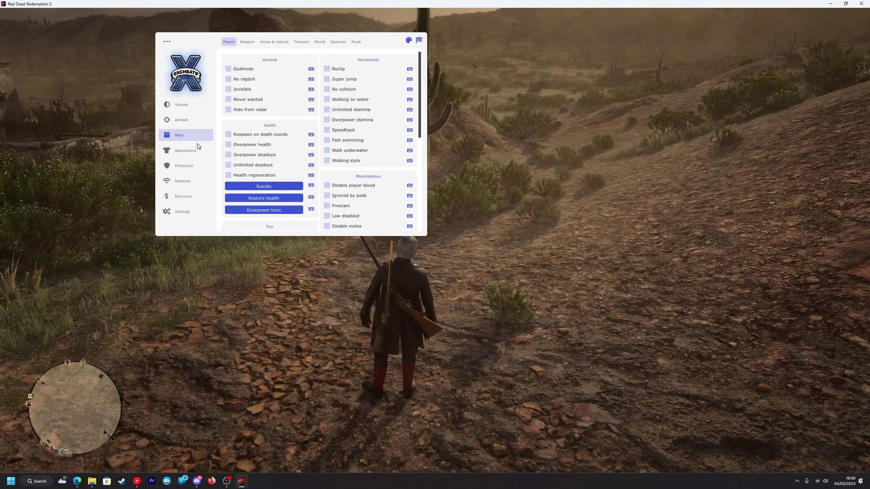
pyautogui.click(189, 150)
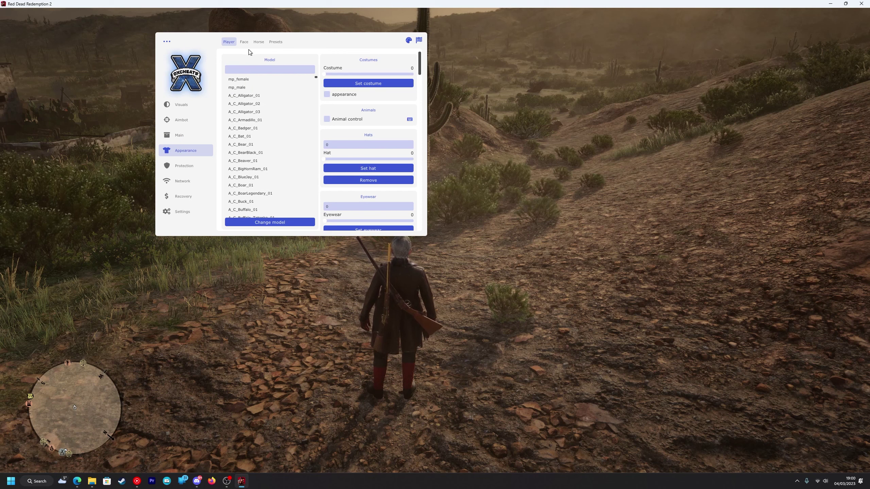
pyautogui.click(179, 167)
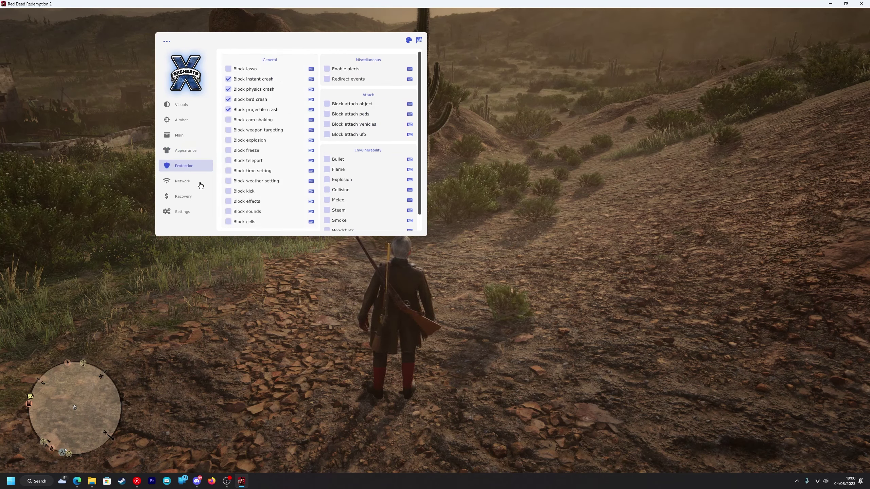
pyautogui.click(176, 181)
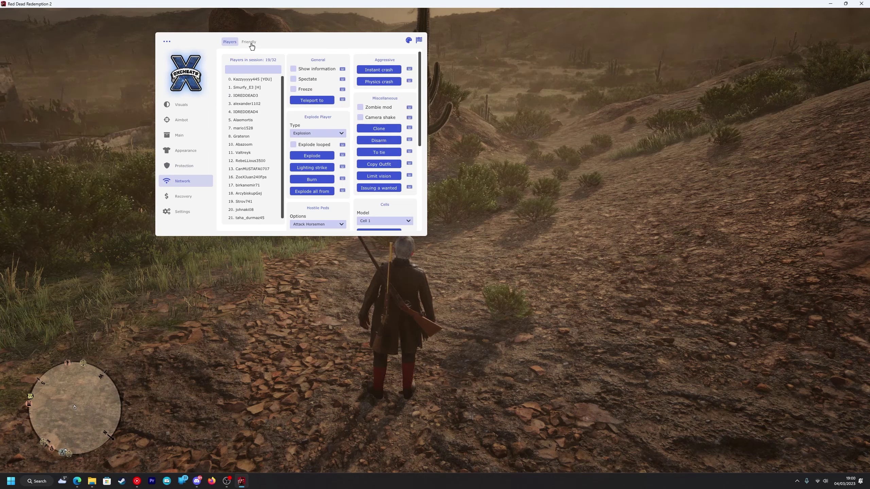
pyautogui.click(182, 197)
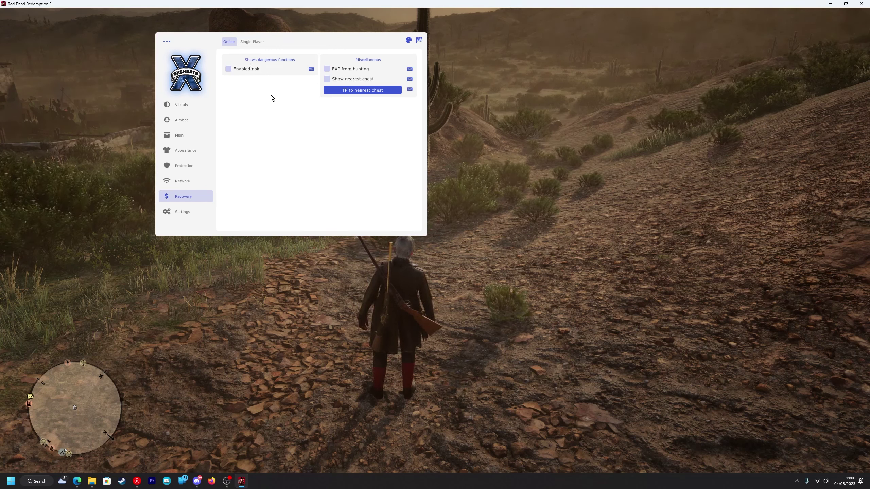
# - Tick Enabled risk in Recovery > Online, scroll the new options, then return to Main via Visuals
pyautogui.click(229, 70)
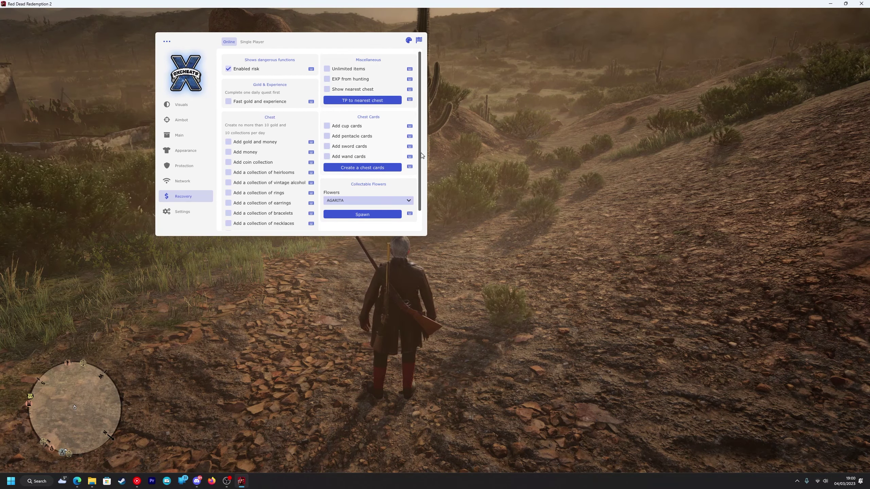
pyautogui.moveTo(420, 154); pyautogui.dragTo(420, 171)
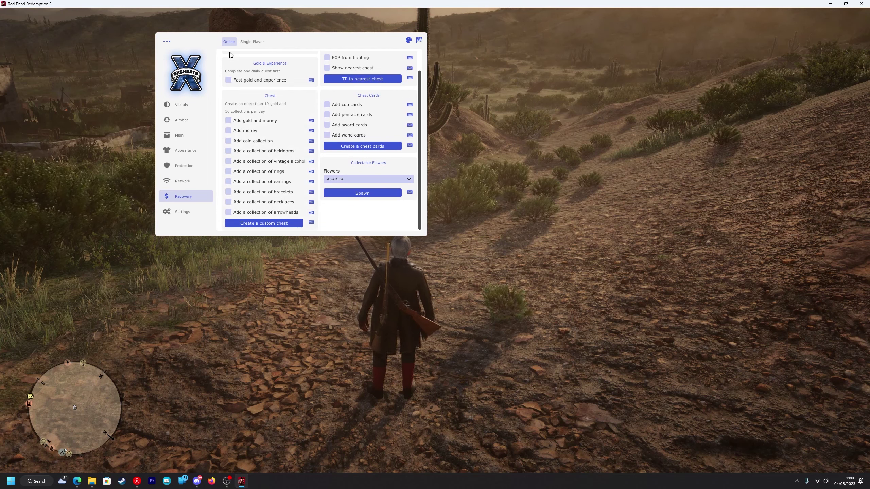
pyautogui.click(181, 105)
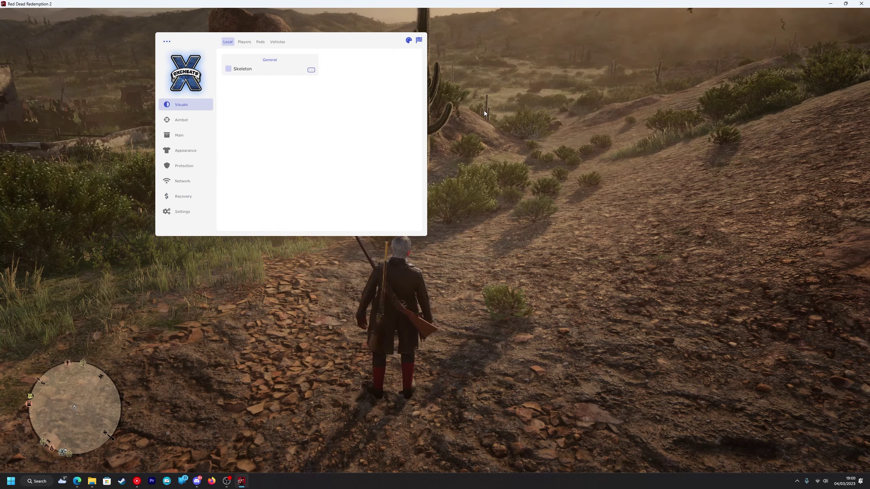
pyautogui.click(174, 137)
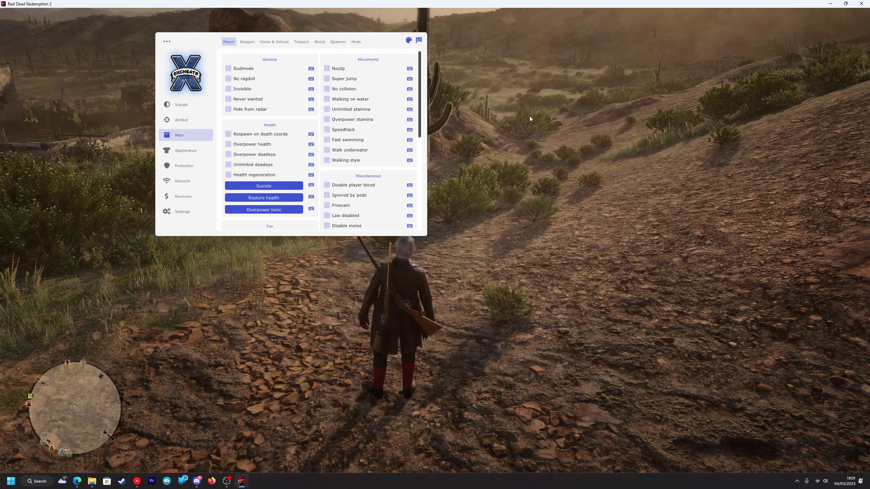